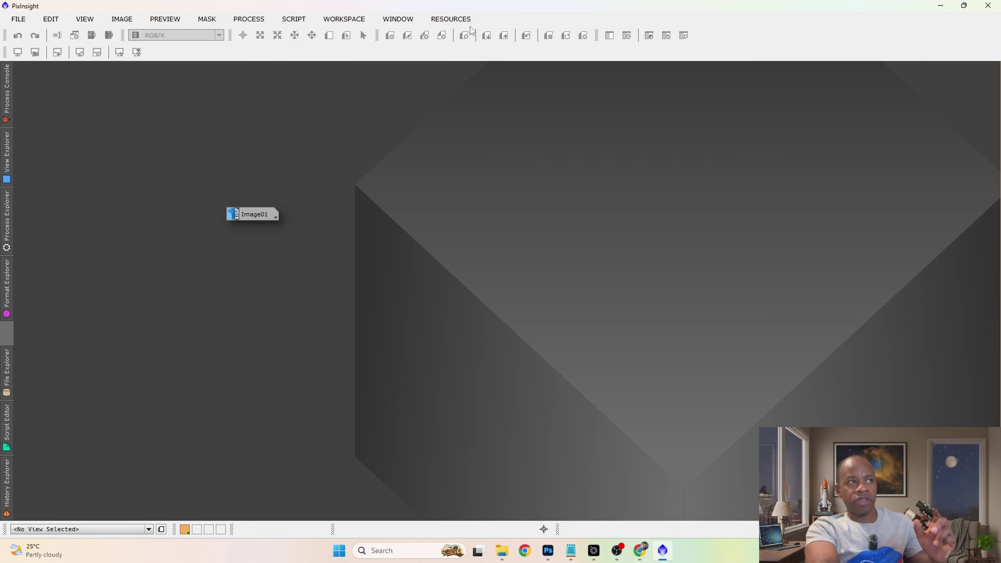
pyautogui.click(454, 18)
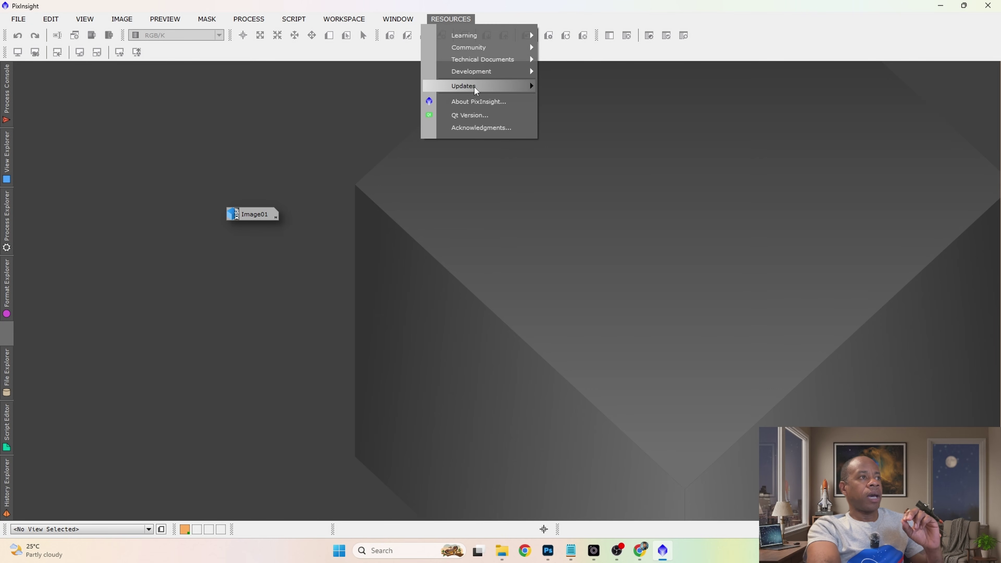
pyautogui.moveTo(475, 88)
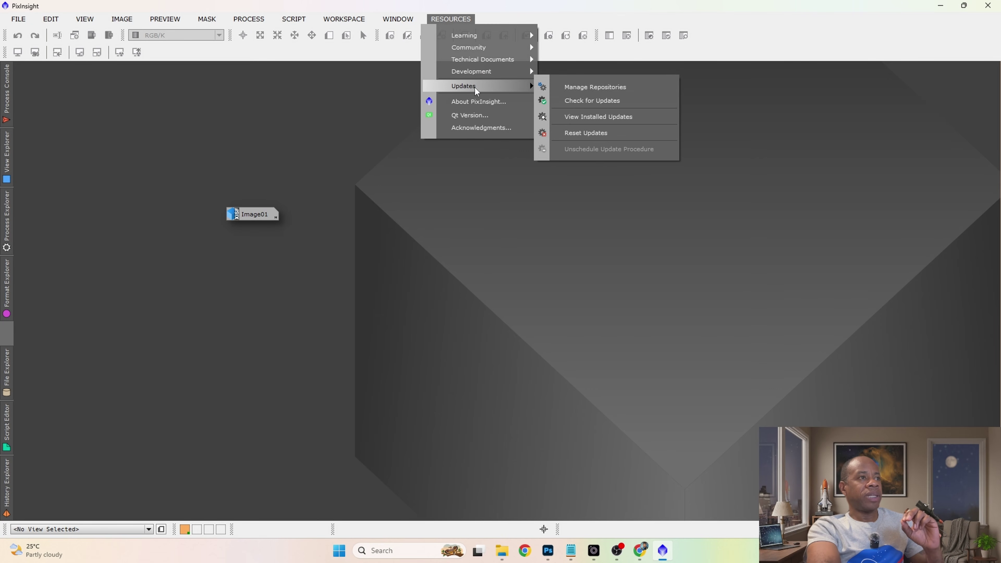
pyautogui.click(600, 87)
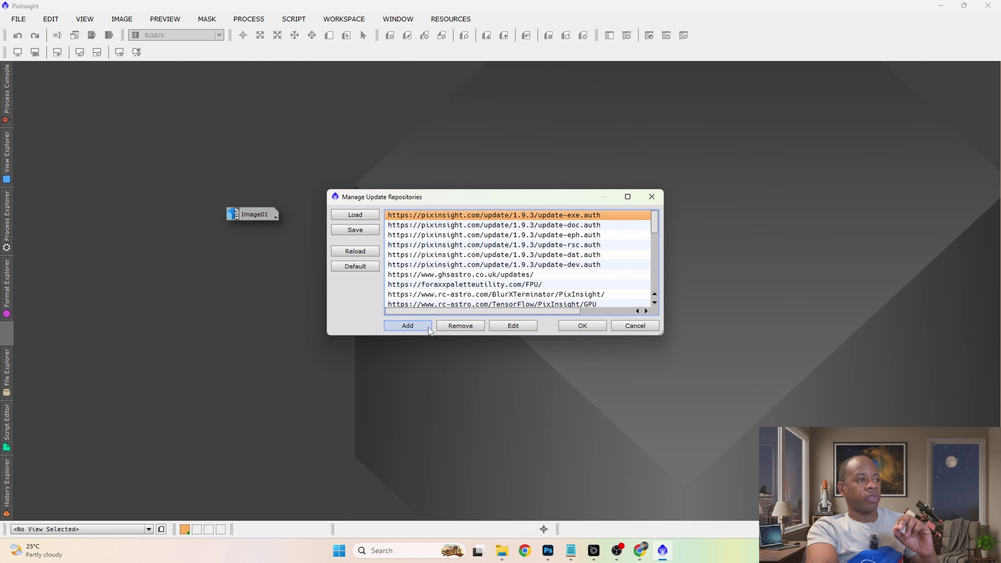
pyautogui.click(406, 328)
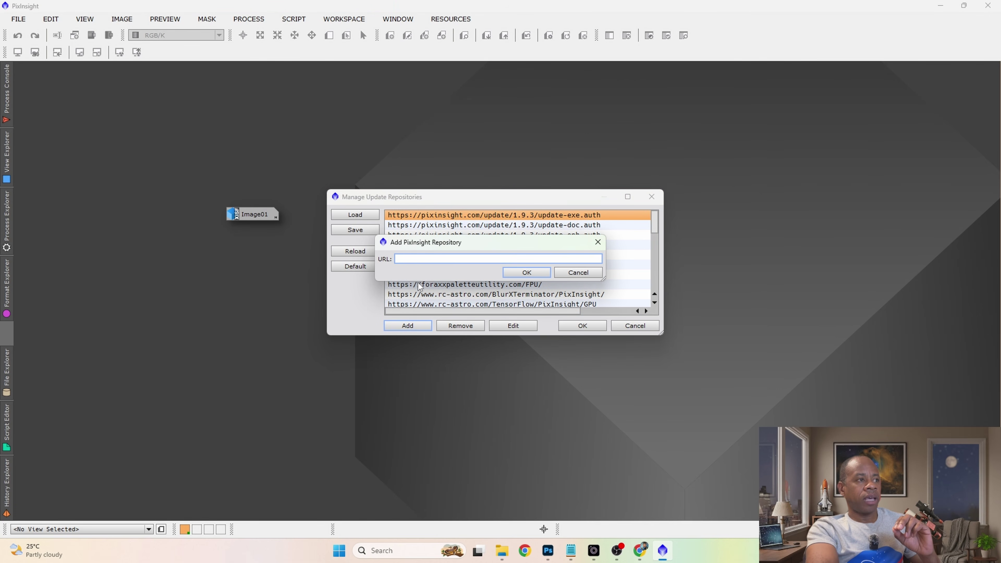
pyautogui.write('https://raw.githubusercontent.com/SyQon-Hub/PixInsight_Scripts/refs/heads/main/')
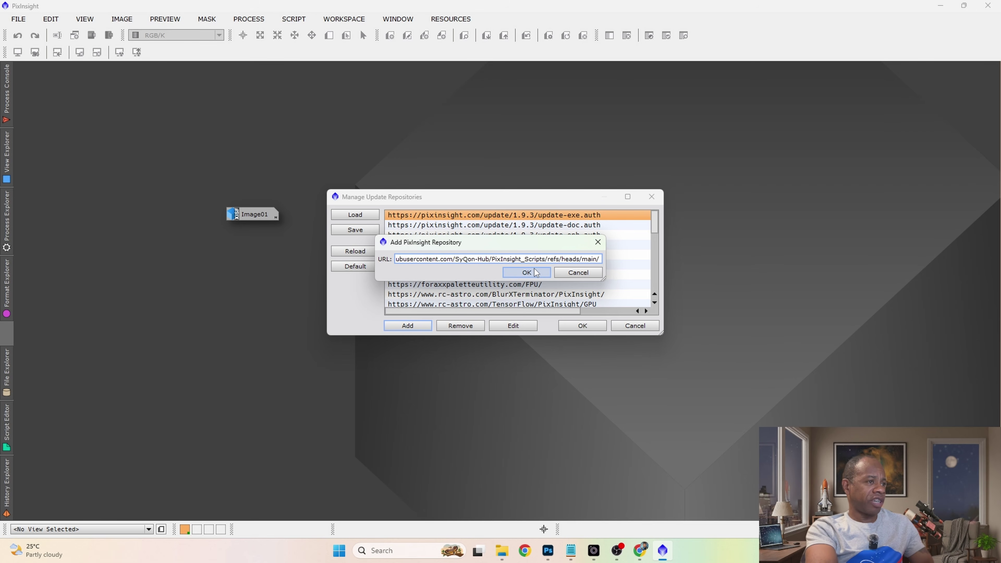
pyautogui.click(583, 274)
pyautogui.click(628, 327)
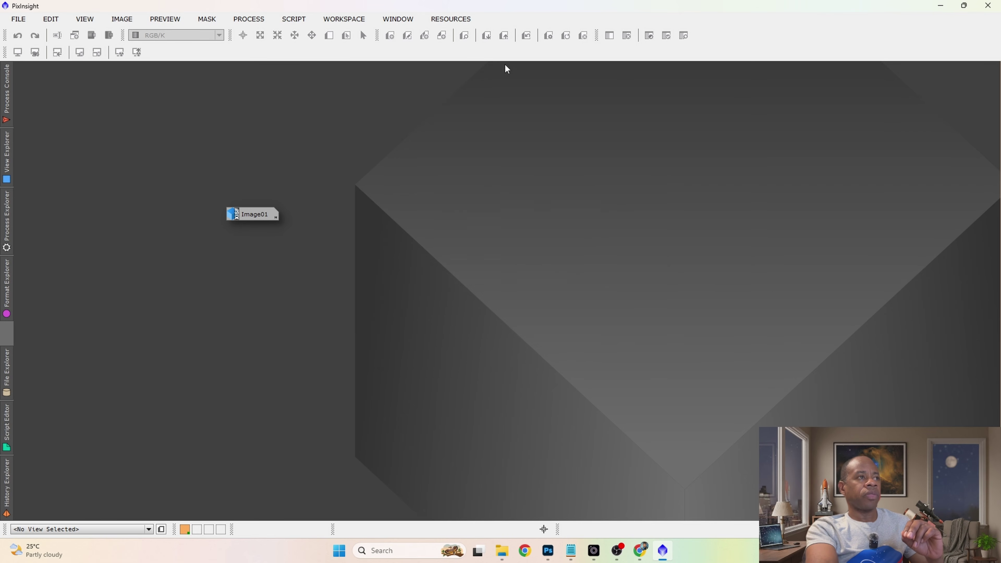
pyautogui.click(453, 20)
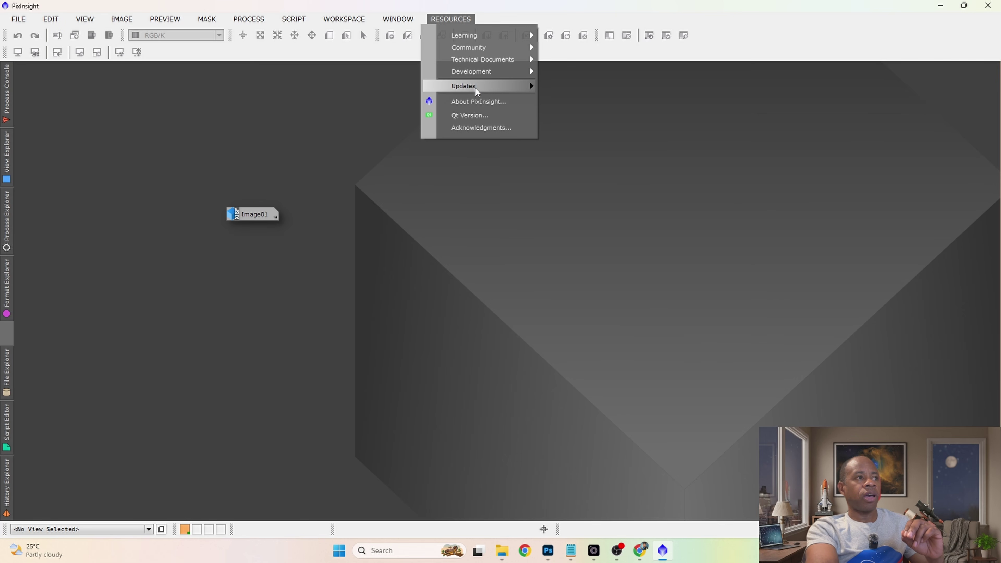
pyautogui.moveTo(475, 88)
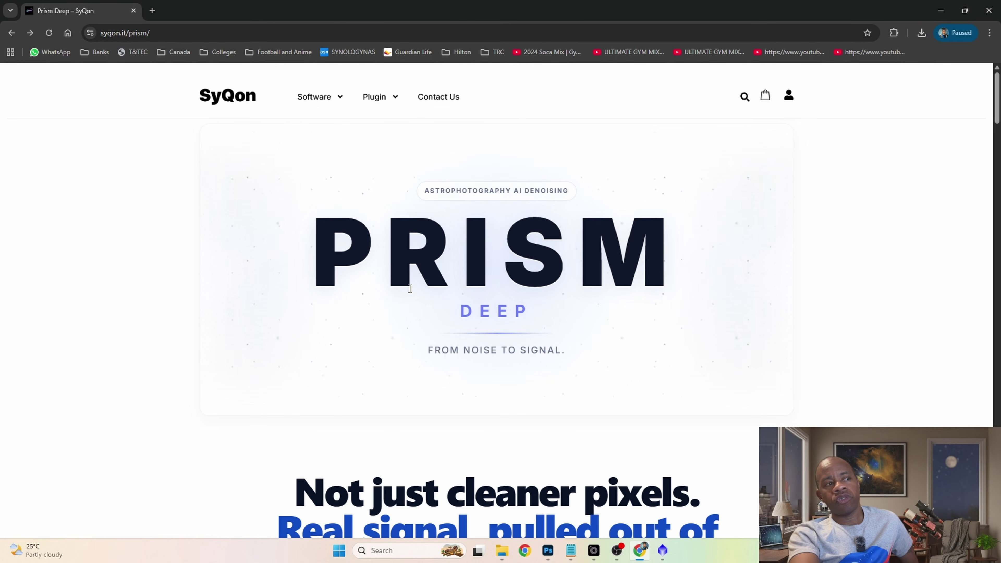
# - On the SyQon website, open the Prism Deep product page and add the Pixinsight Windows version to the cart
pyautogui.scroll(-15, 483, 295)
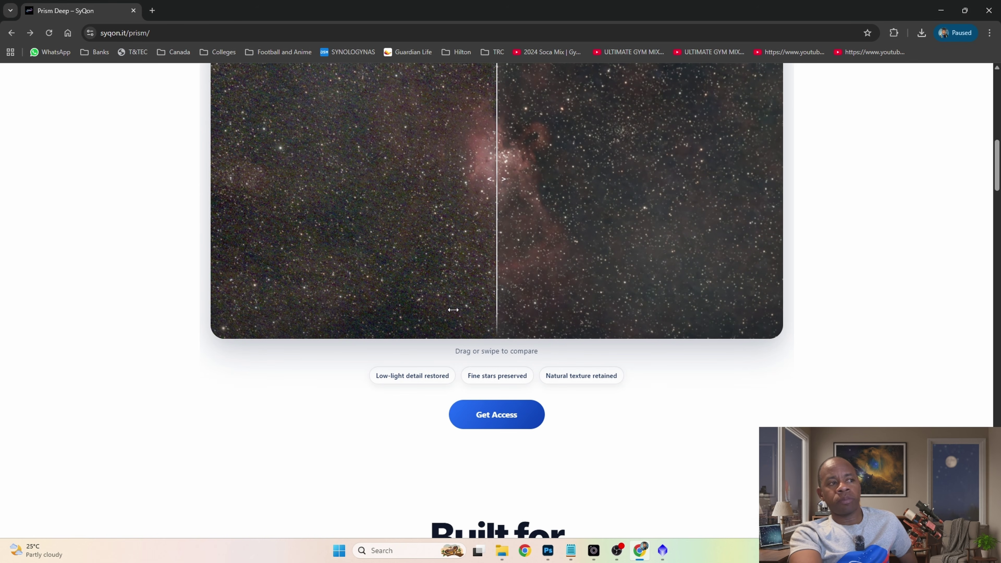
pyautogui.click(501, 416)
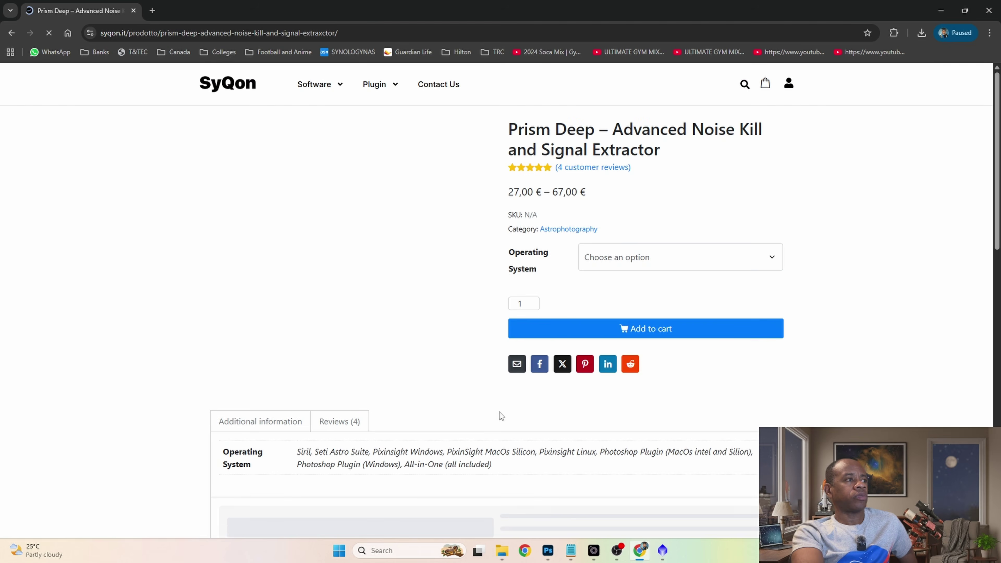
pyautogui.click(647, 255)
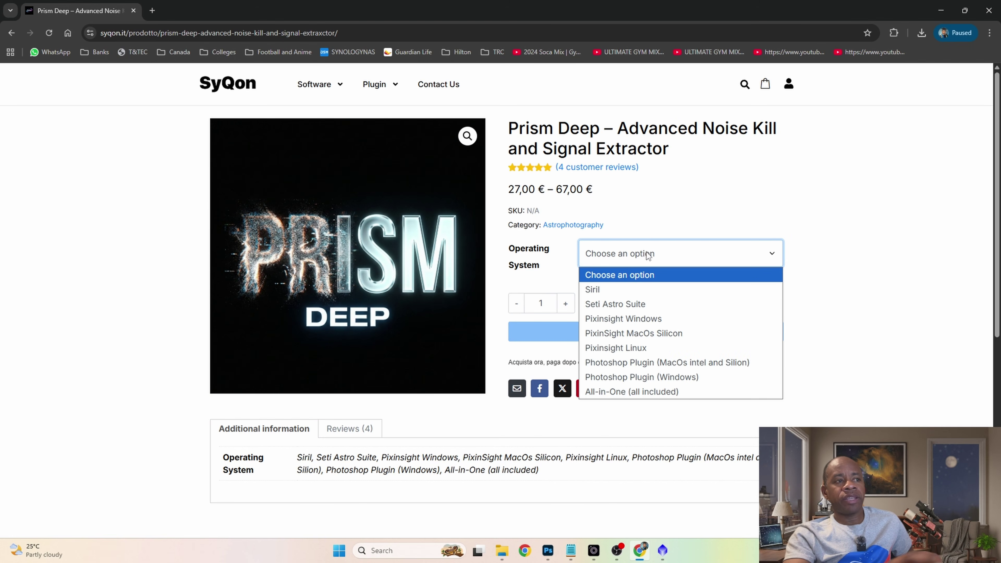
pyautogui.click(636, 322)
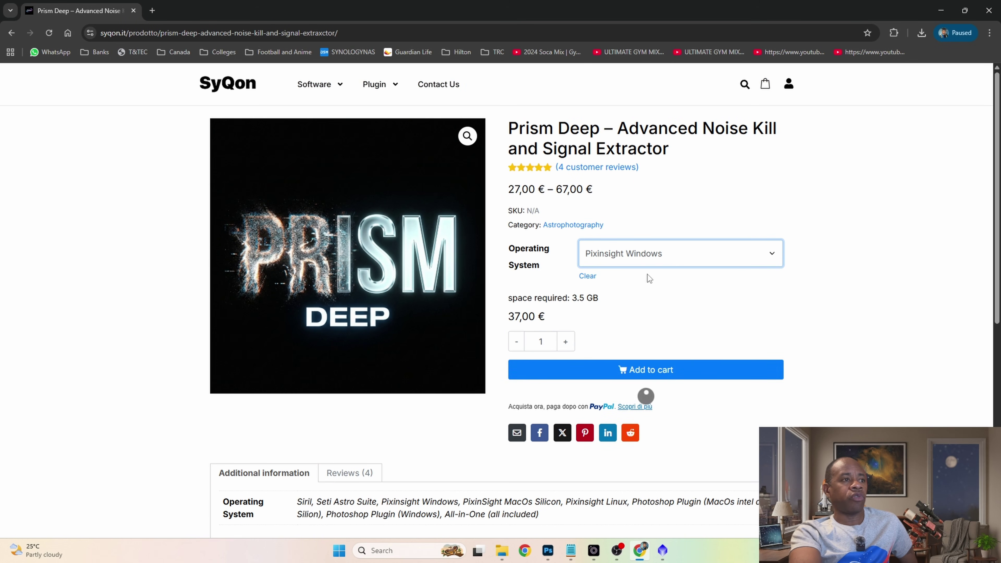
pyautogui.click(656, 372)
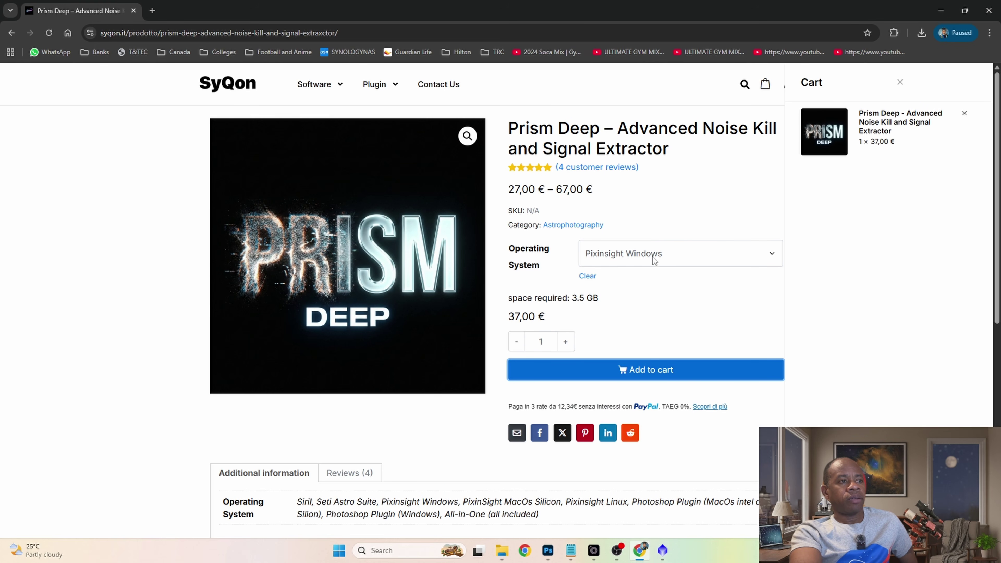
# - Add the Photoshop Plugin (Windows) version of Prism Deep to the cart and proceed to checkout
pyautogui.click(643, 262)
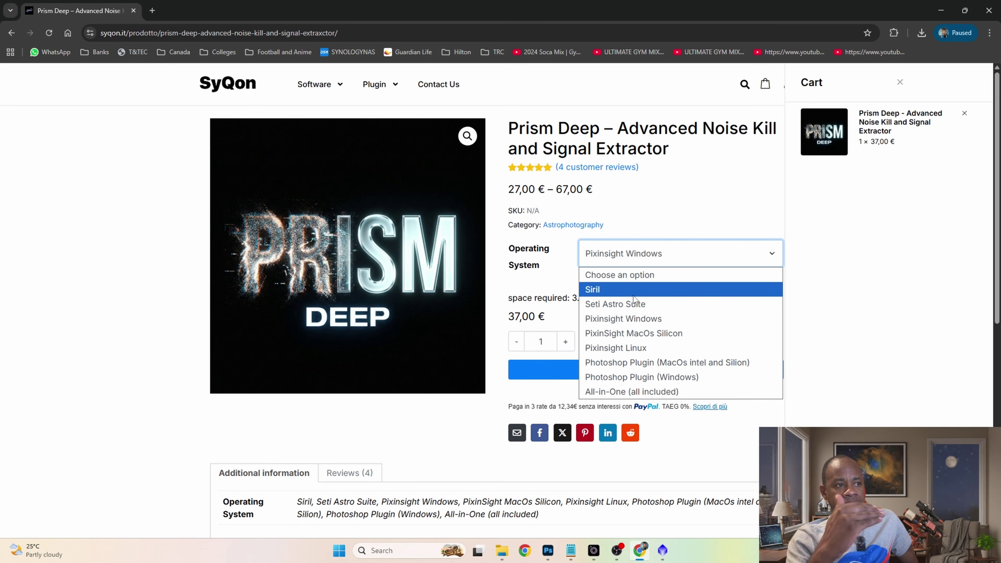
pyautogui.click(639, 378)
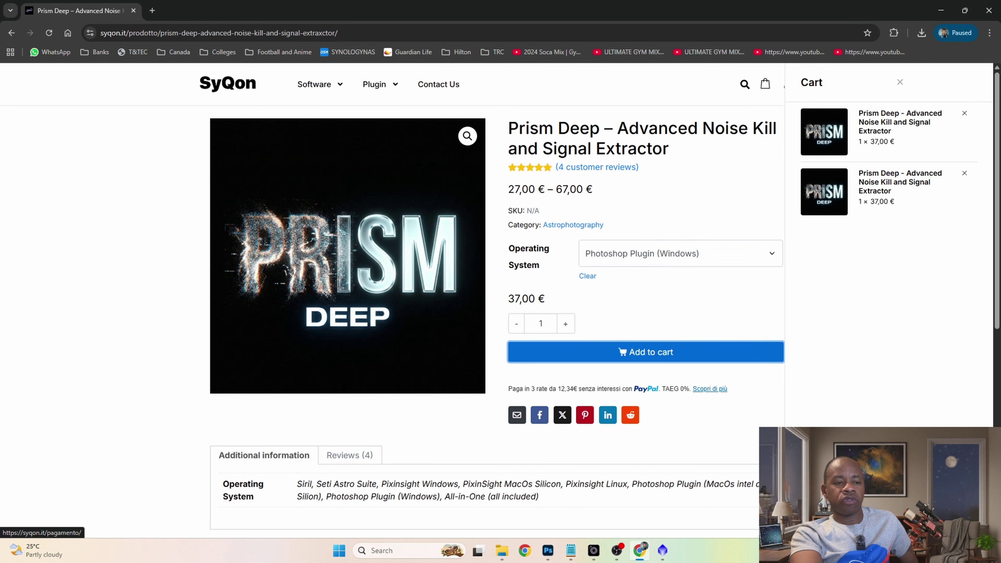
pyautogui.click(887, 493)
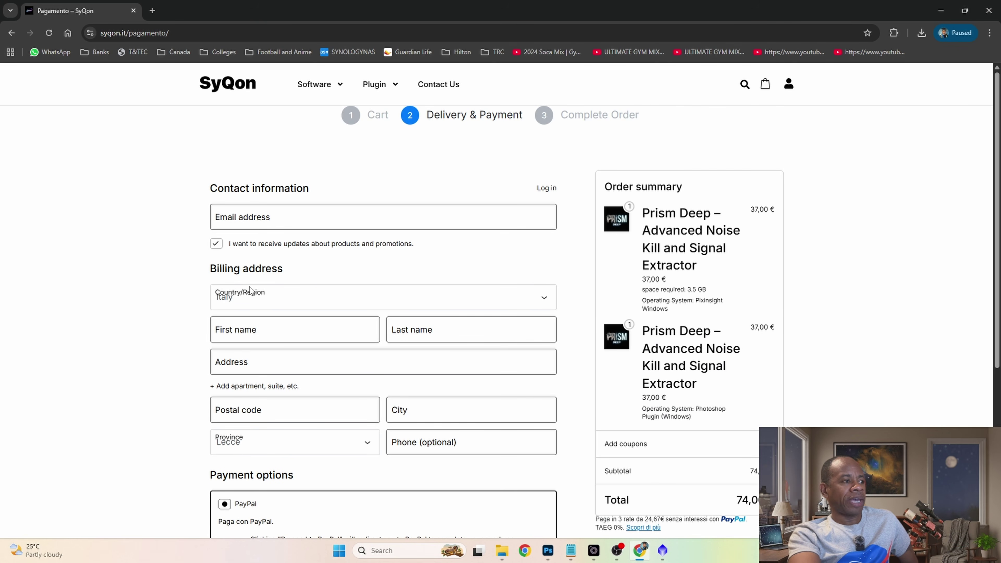
# - Open the coupon code entry in the checkout's order summary
pyautogui.scroll(-1, 314, 402)
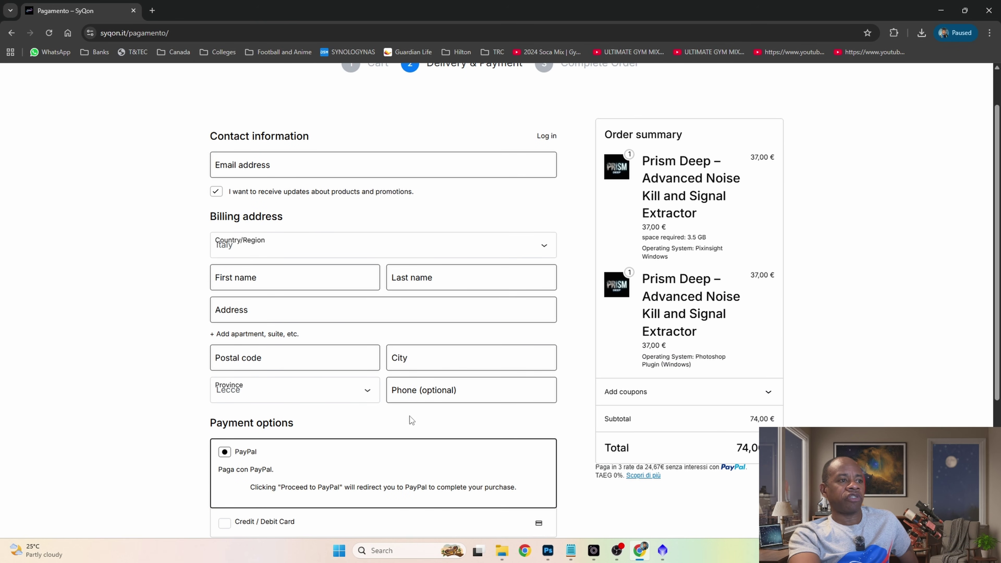
pyautogui.click(646, 393)
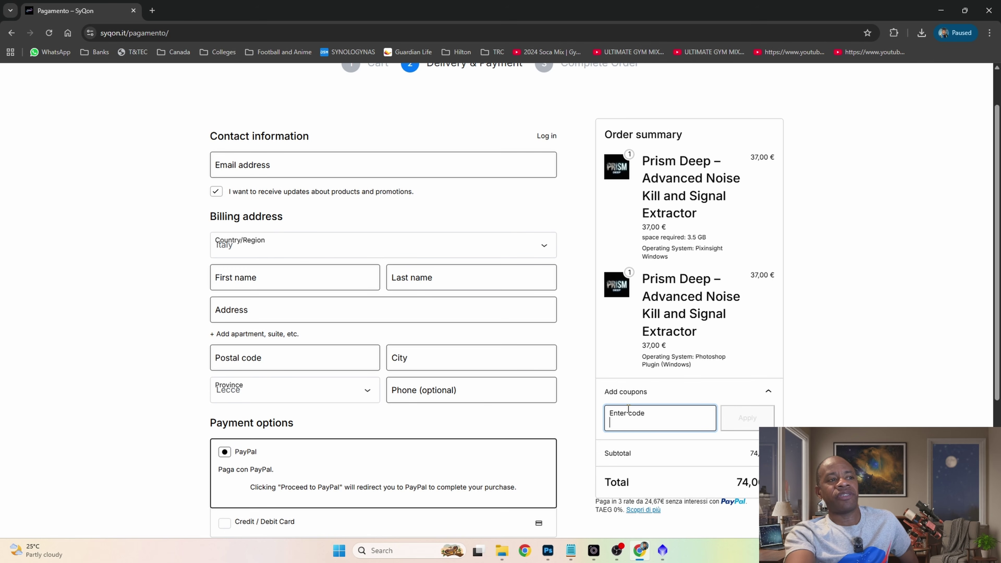
pyautogui.scroll(-1, 615, 409)
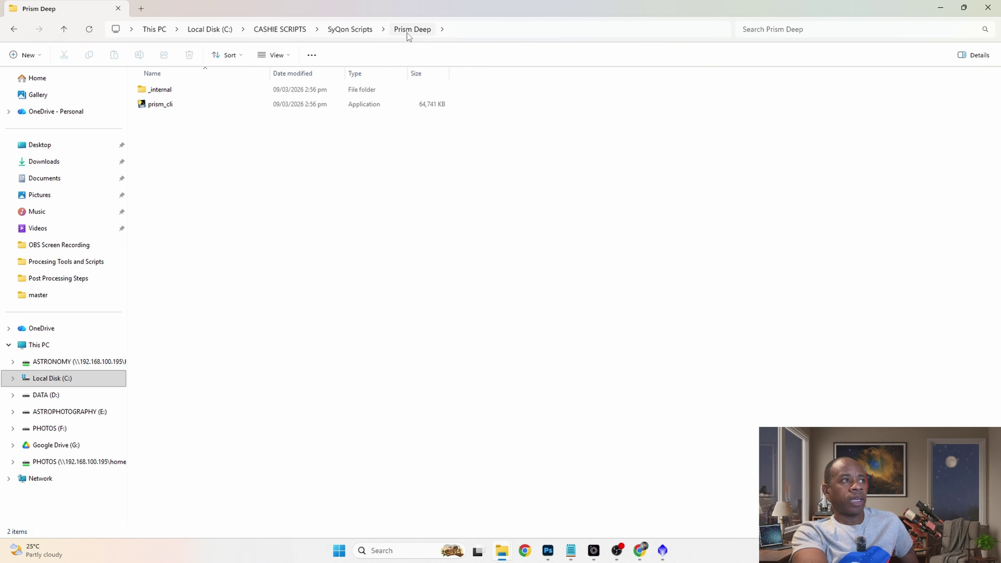
# - Switch to PixInsight, launch the SyQon Prism script and set its executable to prism_cli from the Prism Deep folder
pyautogui.click(165, 104)
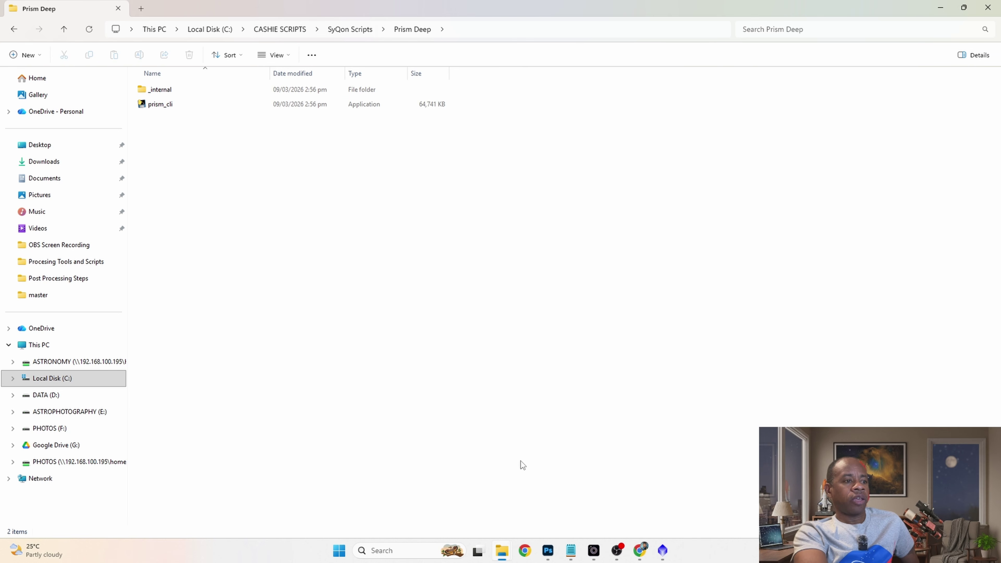
pyautogui.click(662, 551)
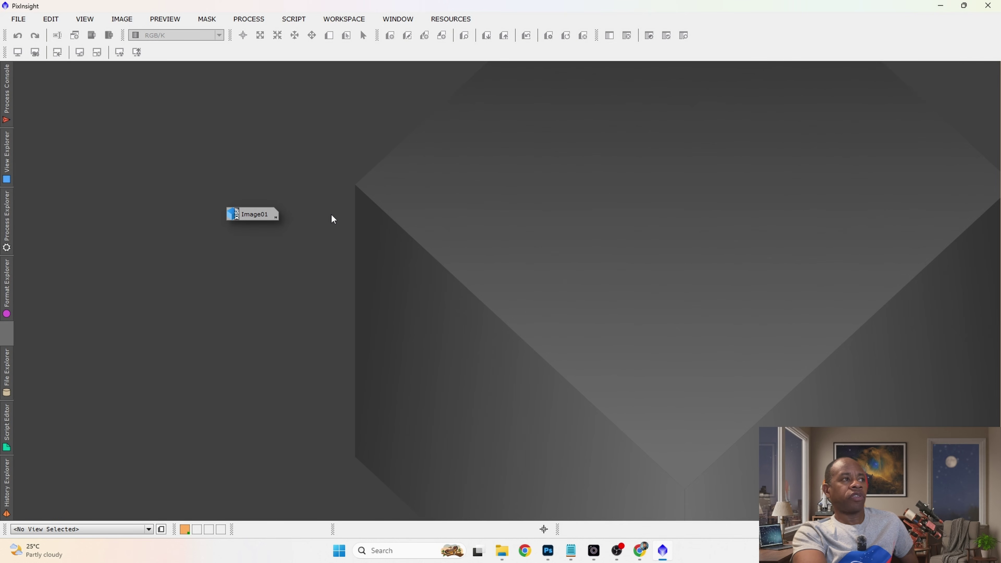
pyautogui.click(295, 20)
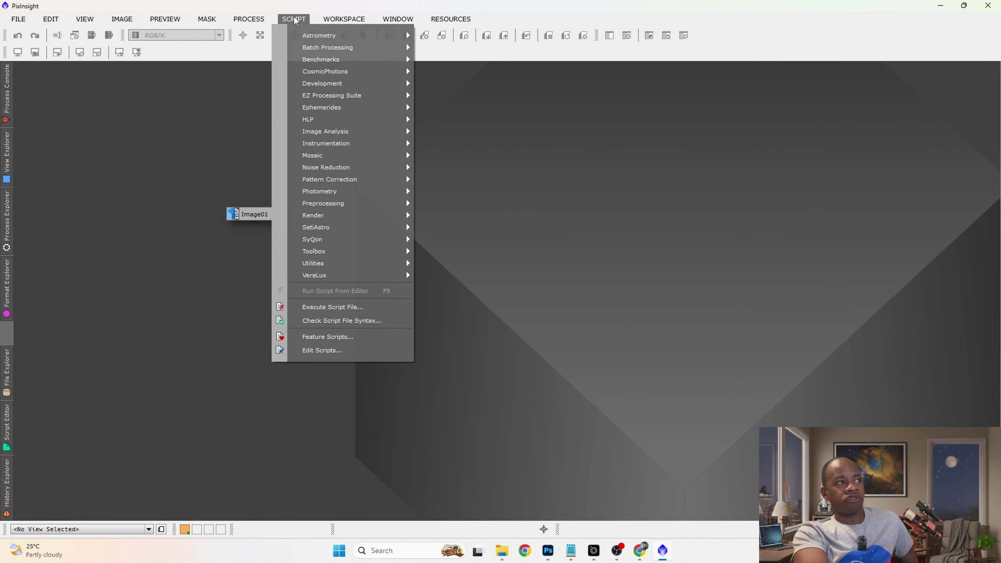
pyautogui.moveTo(318, 241)
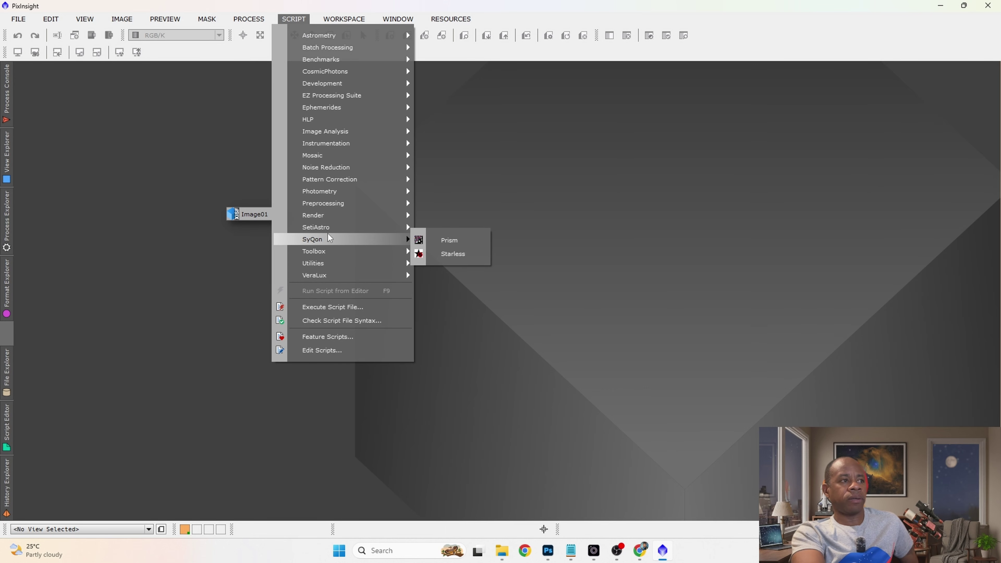
pyautogui.click(454, 242)
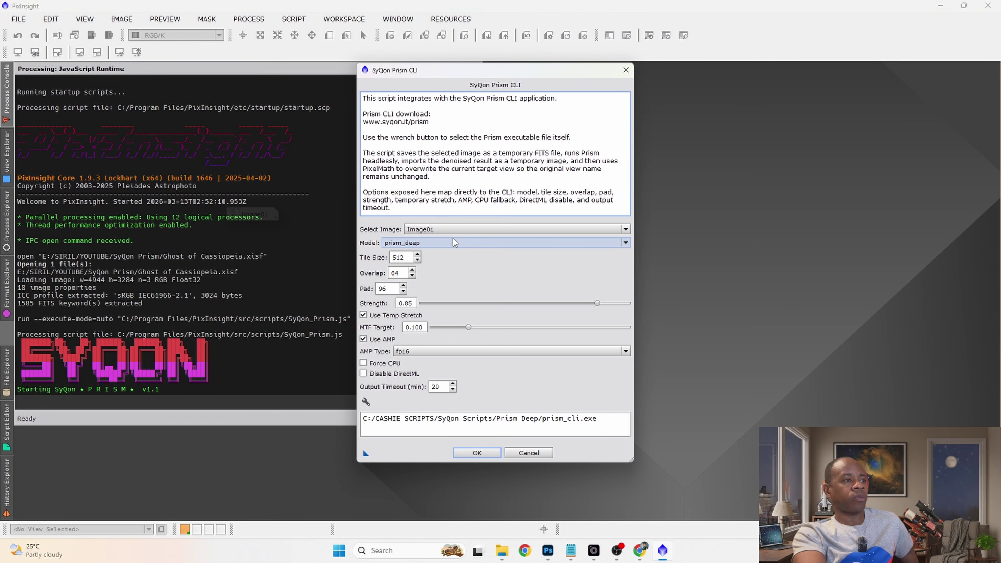
pyautogui.click(365, 402)
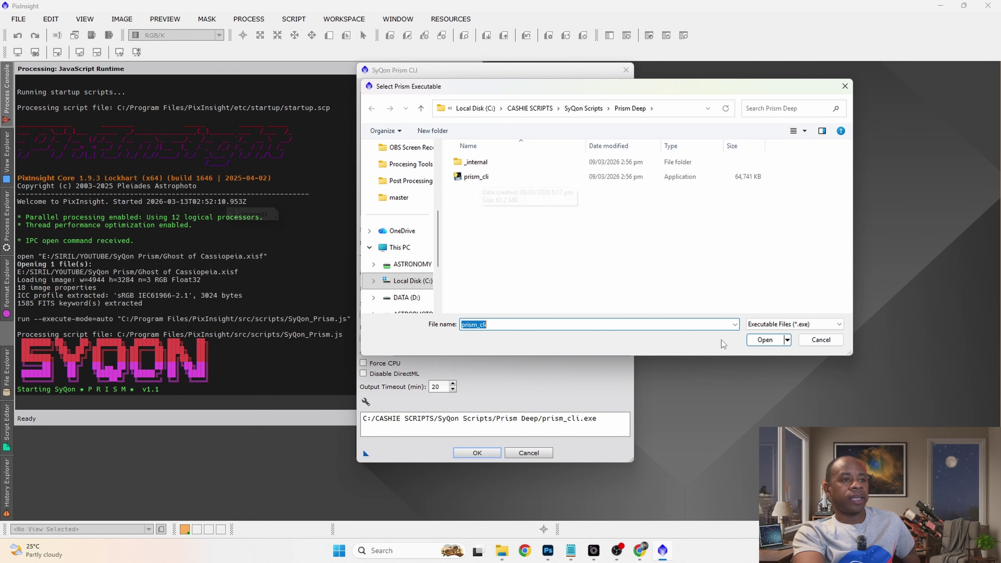
pyautogui.click(773, 341)
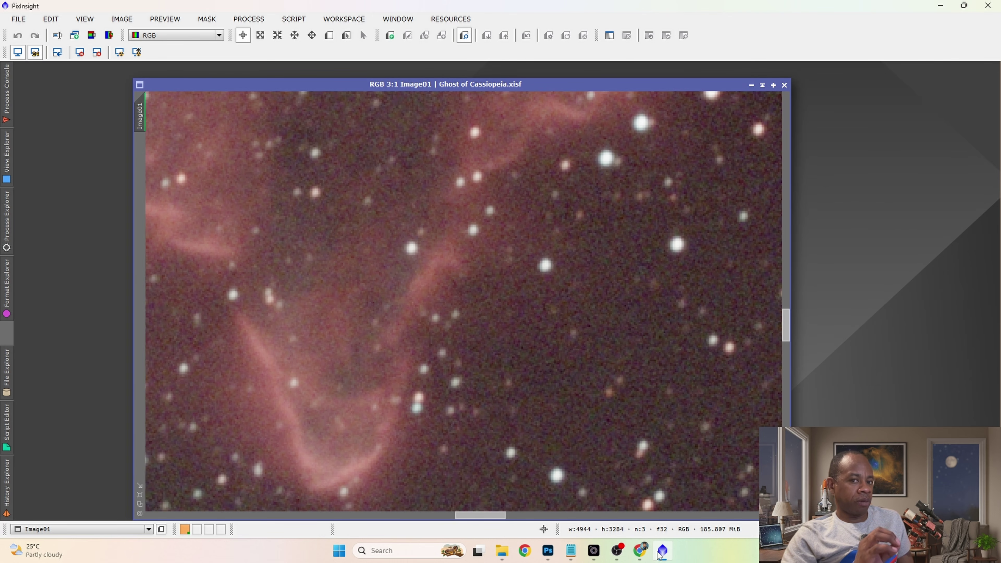
# - Denoise Image01 by running the SyQon Prism script with the strength set to 1.00
pyautogui.click(662, 551)
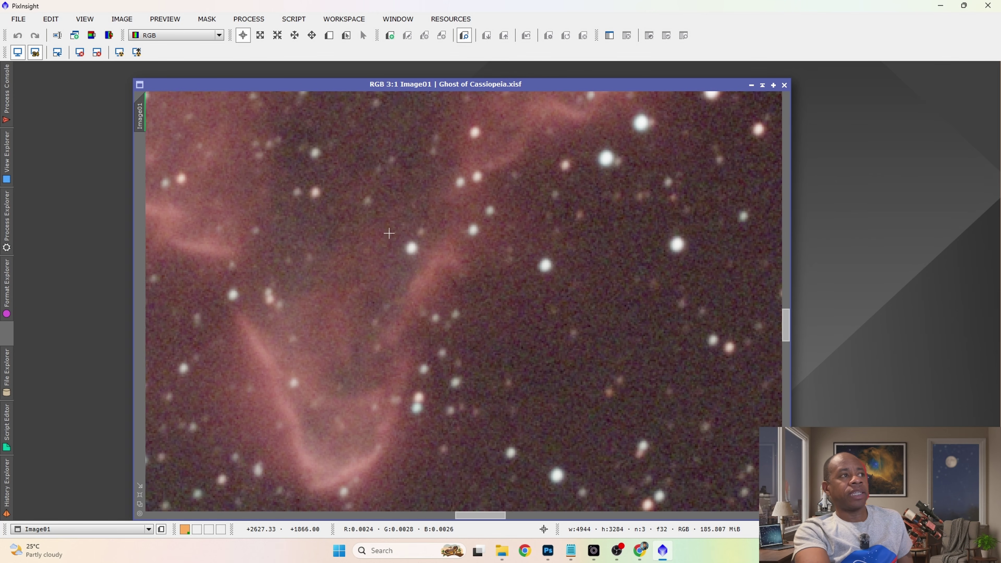
pyautogui.click(293, 19)
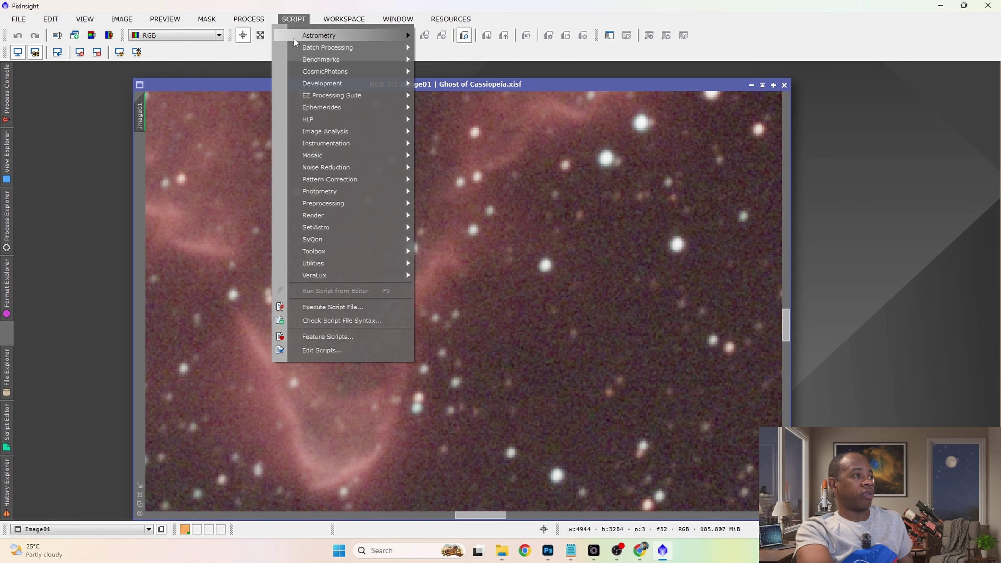
pyautogui.moveTo(329, 240)
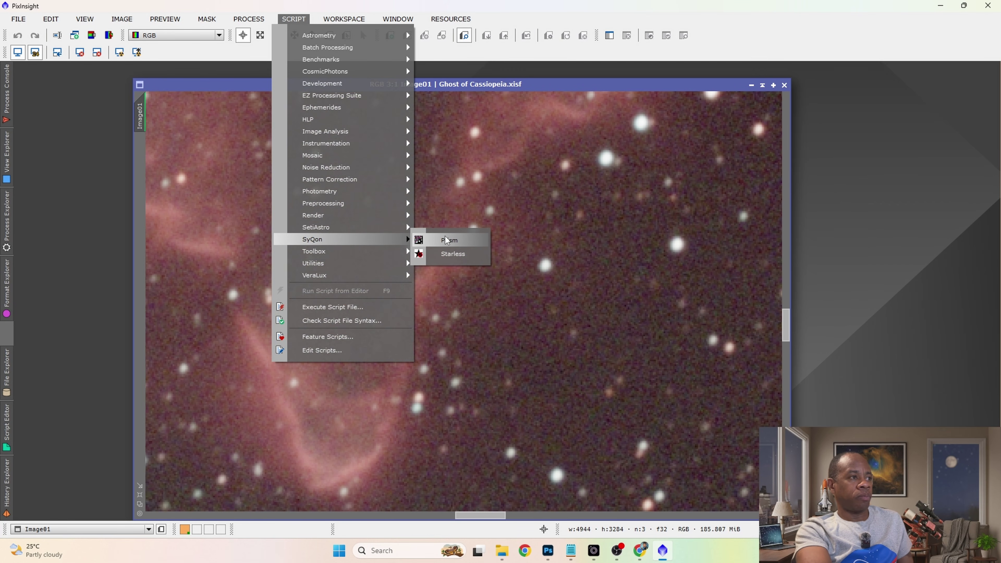
pyautogui.click(449, 239)
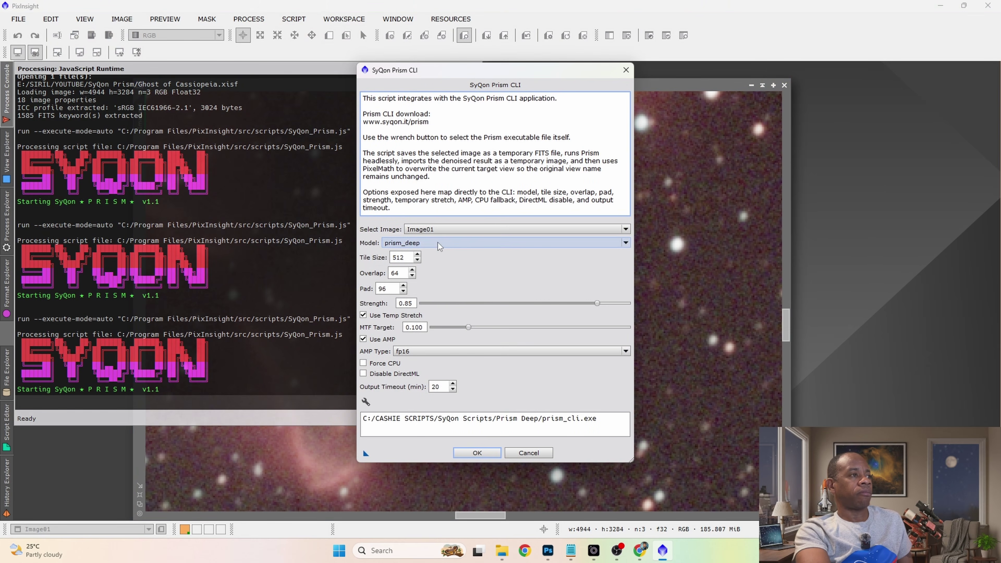
pyautogui.moveTo(443, 74); pyautogui.dragTo(607, 97)
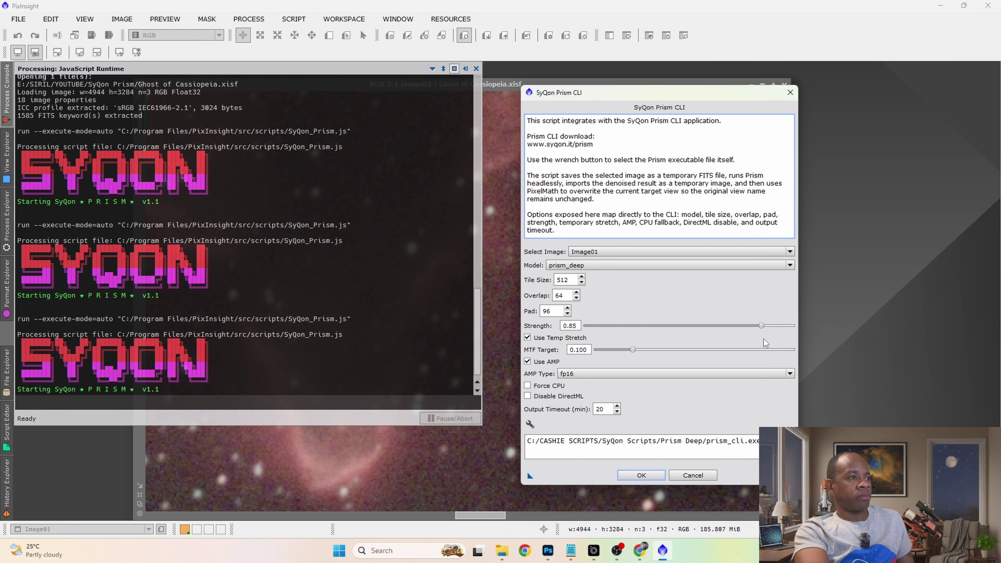
pyautogui.moveTo(760, 325); pyautogui.dragTo(793, 331)
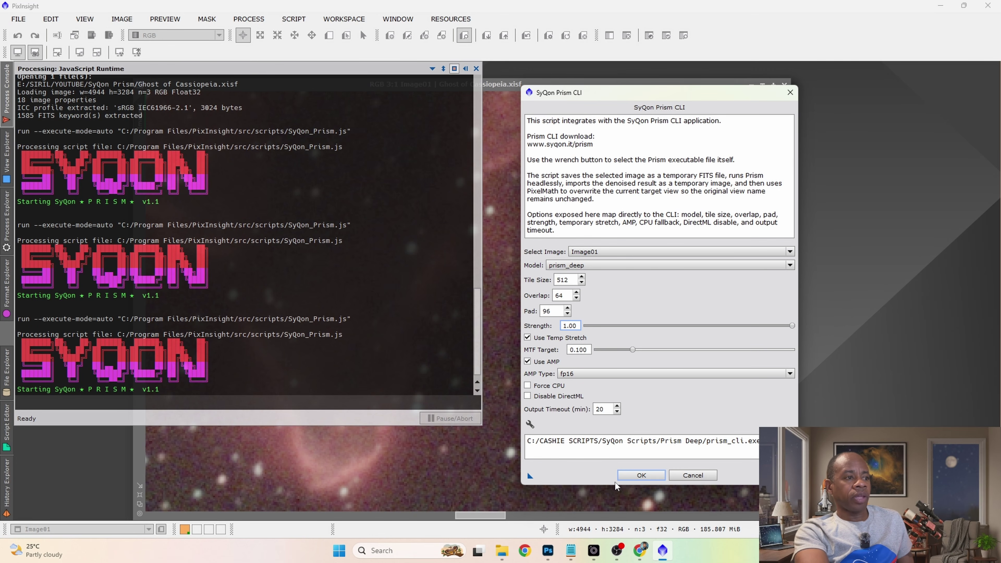
pyautogui.click(641, 475)
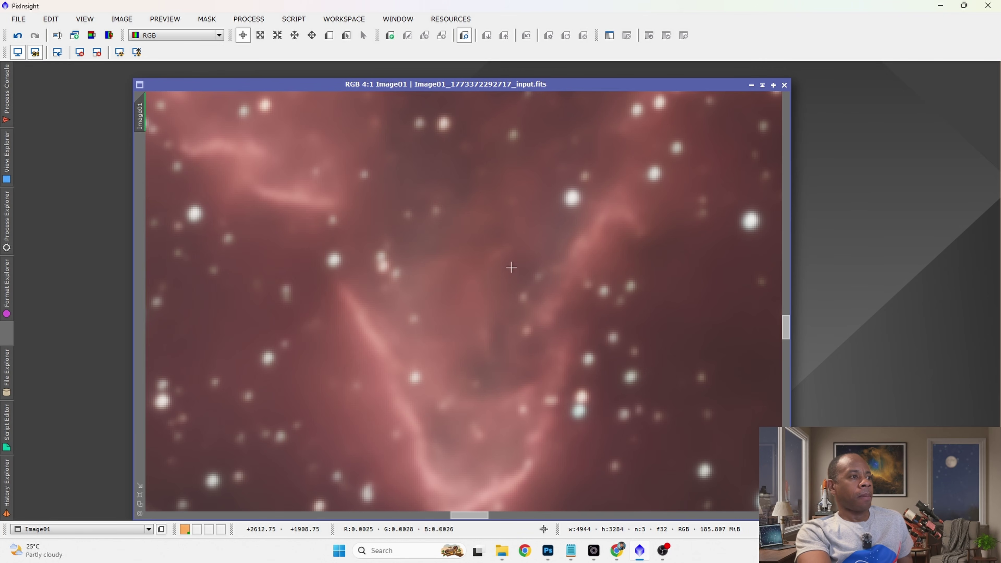
pyautogui.scroll(-4, 528, 323)
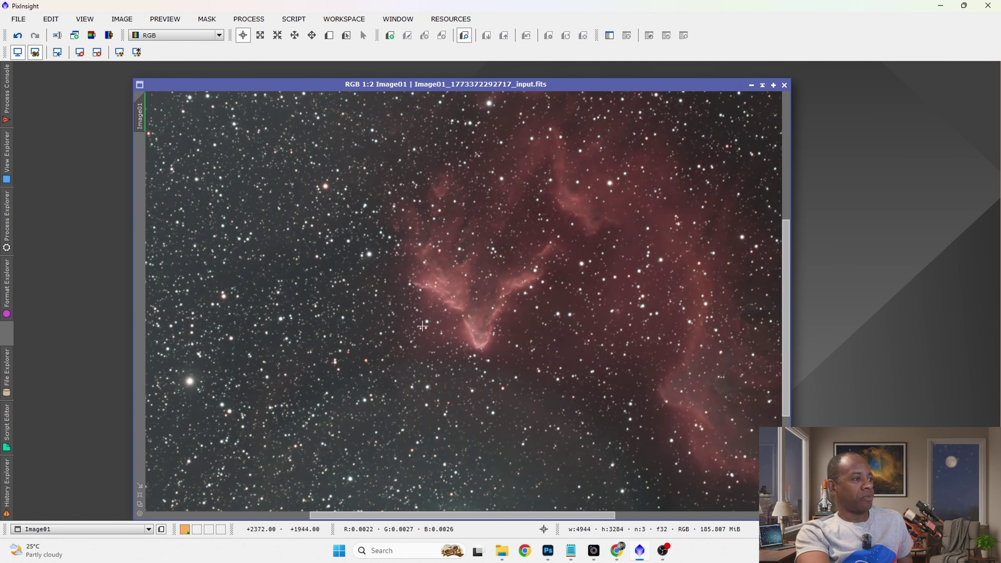
pyautogui.scroll(4, 465, 321)
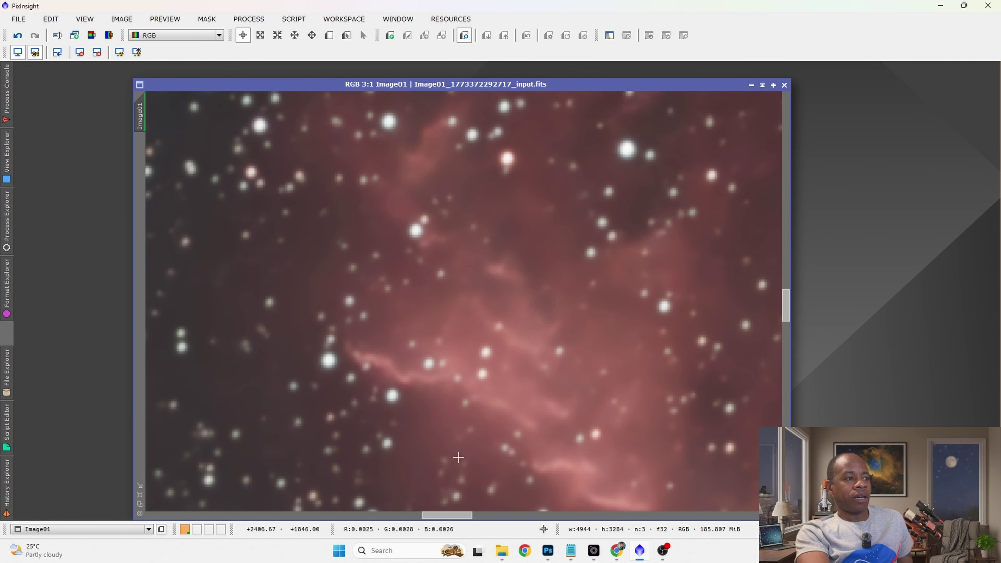
pyautogui.moveTo(442, 516); pyautogui.dragTo(459, 518)
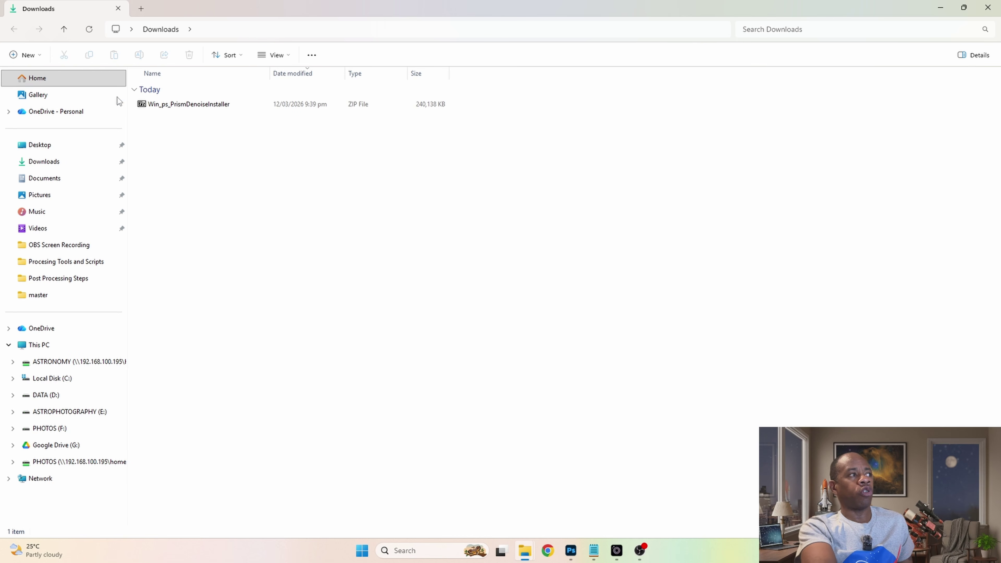
# - Switch to File Explorer and extract the Win_ps_PrismDenoiseInstaller ZIP in Downloads to its own folder
pyautogui.rightClick(186, 106)
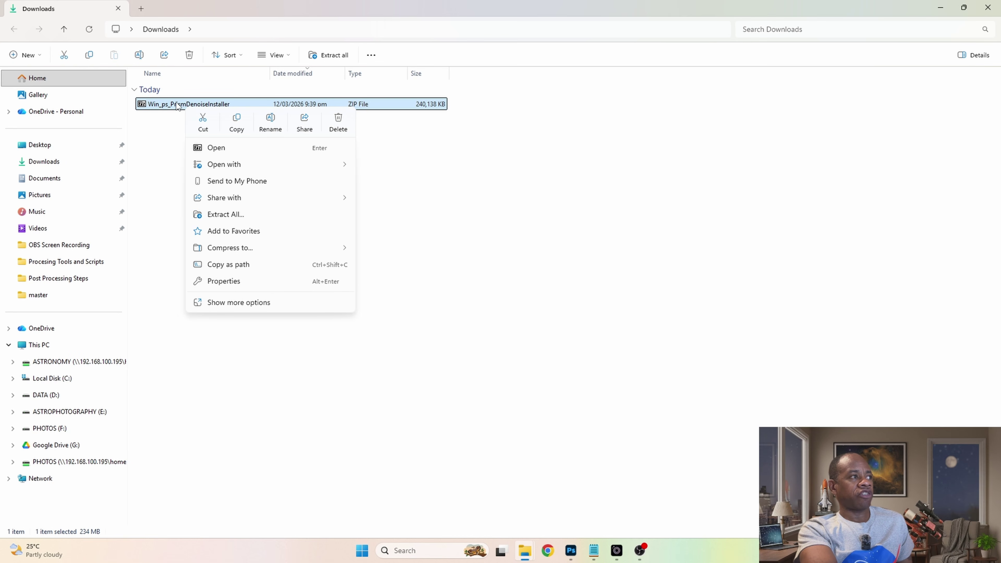
pyautogui.click(223, 213)
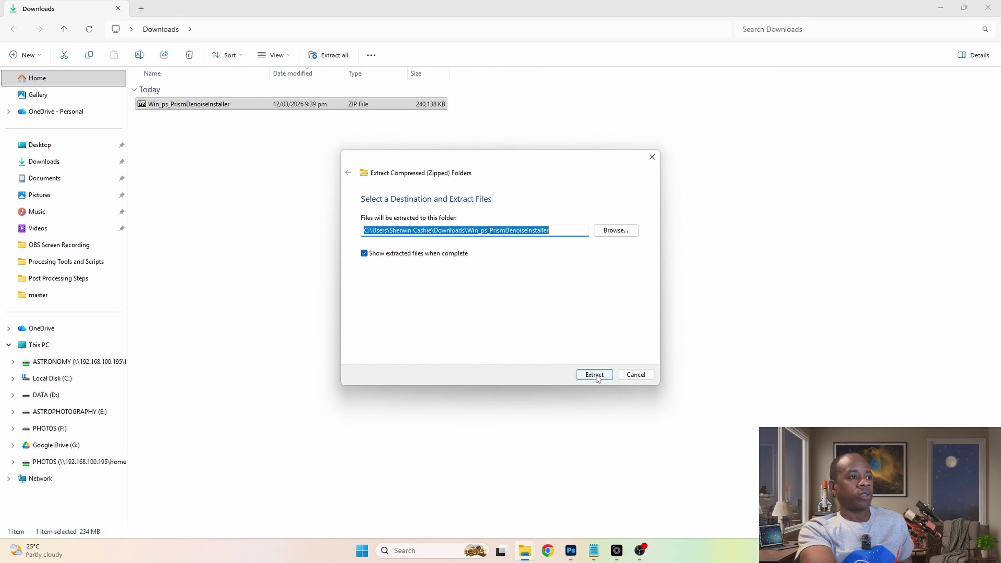
pyautogui.click(595, 375)
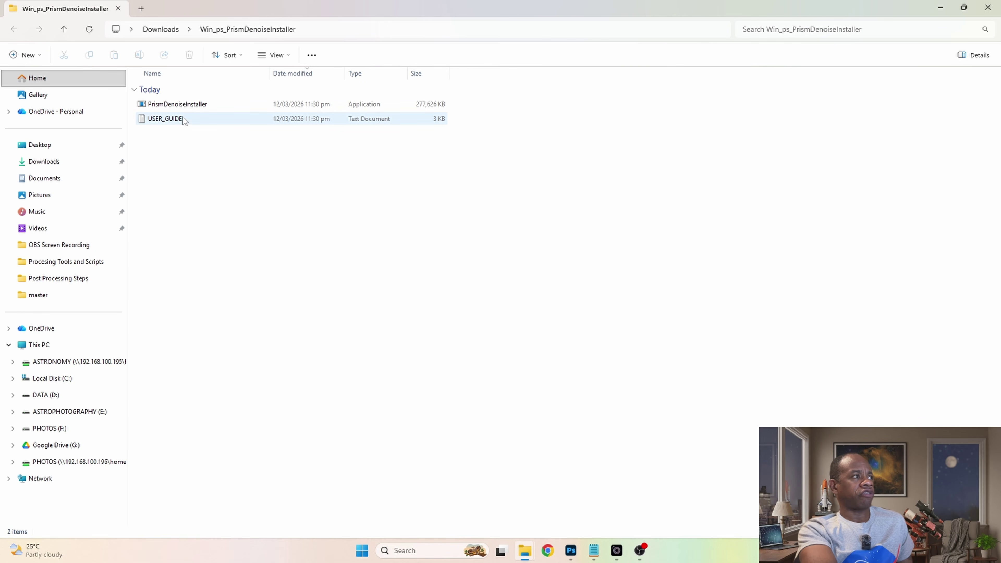
# - Read the USER_GUIDE text file for the installation steps, recommended settings, tile size, overlap, FP16 and performance guidance
pyautogui.doubleClick(164, 119)
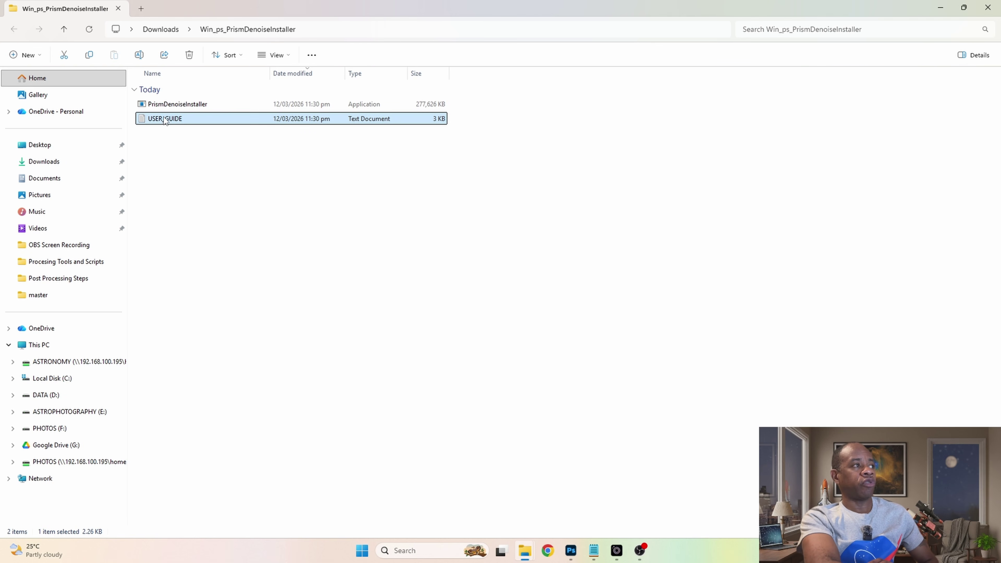
pyautogui.scroll(-3, 117, 295)
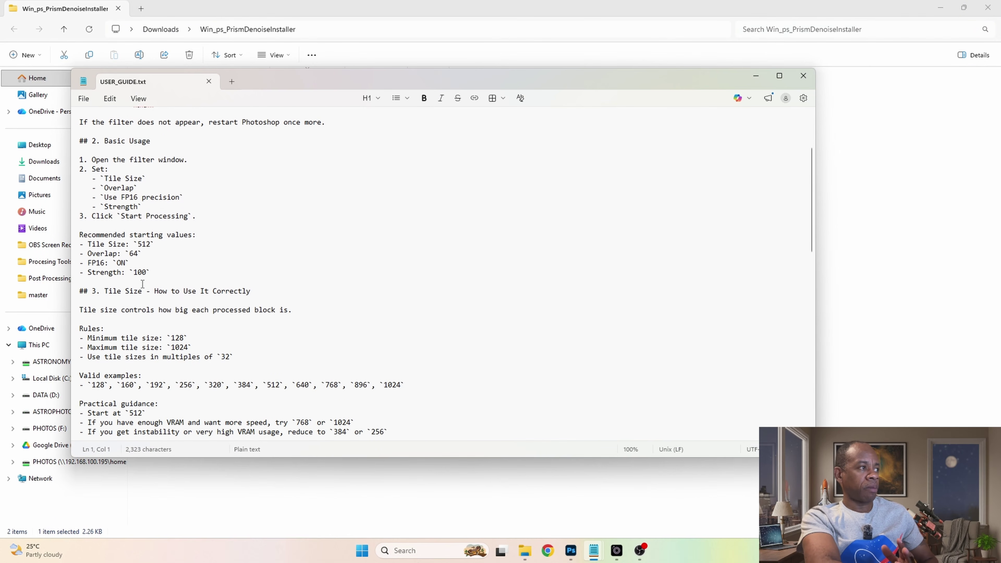
pyautogui.scroll(-1, 145, 256)
pyautogui.scroll(-6, 145, 256)
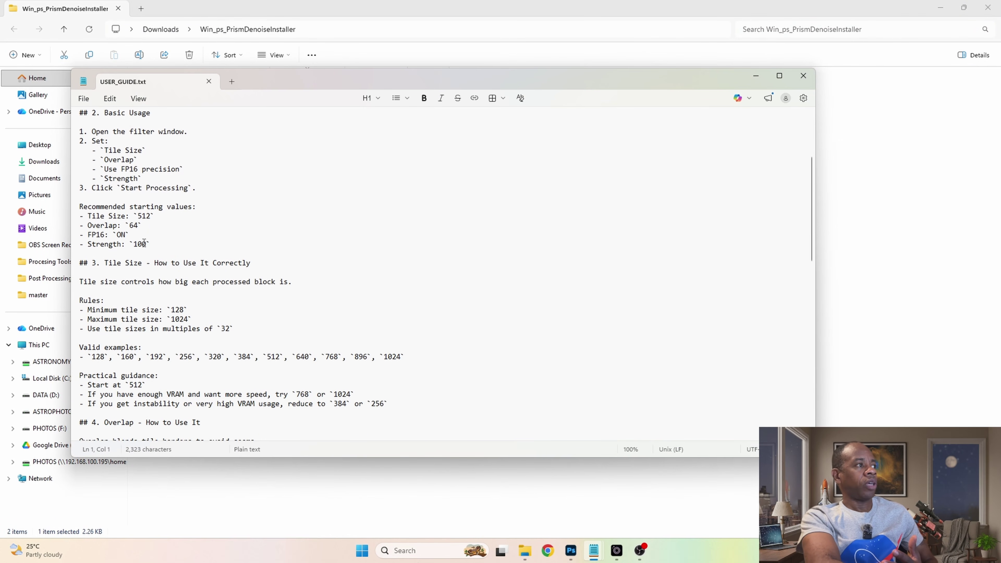
pyautogui.scroll(-2, 114, 227)
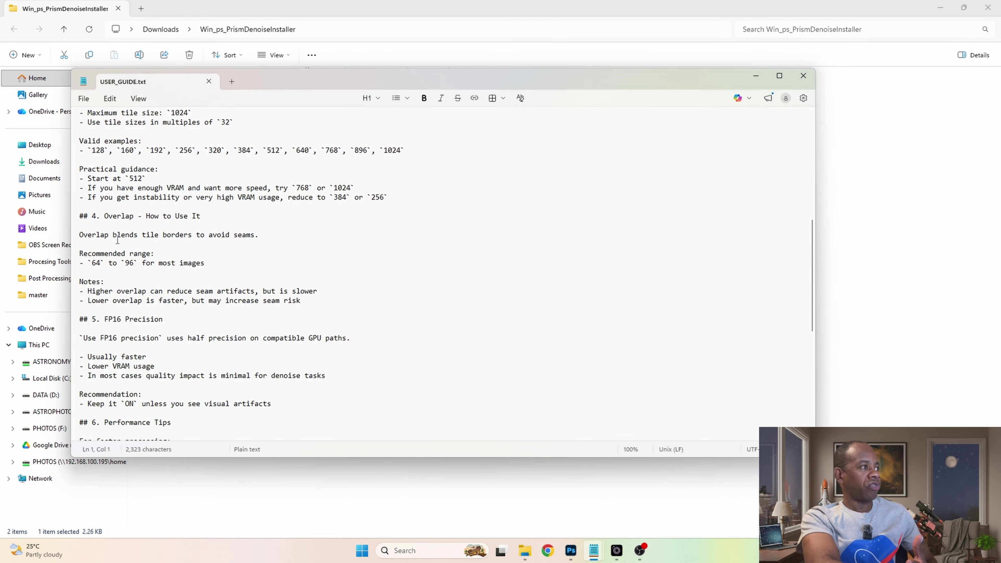
pyautogui.scroll(-2, 138, 201)
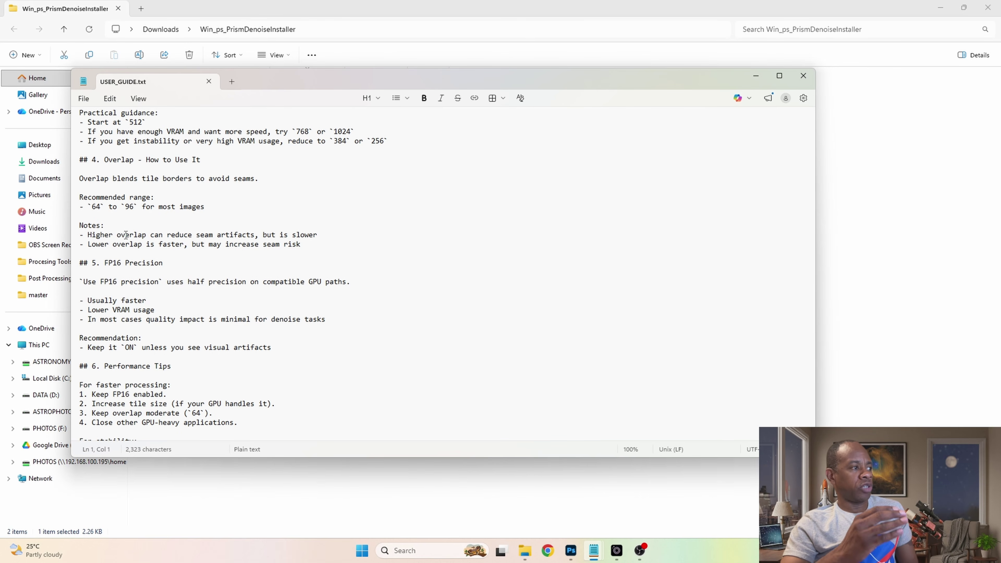
pyautogui.scroll(-4, 126, 235)
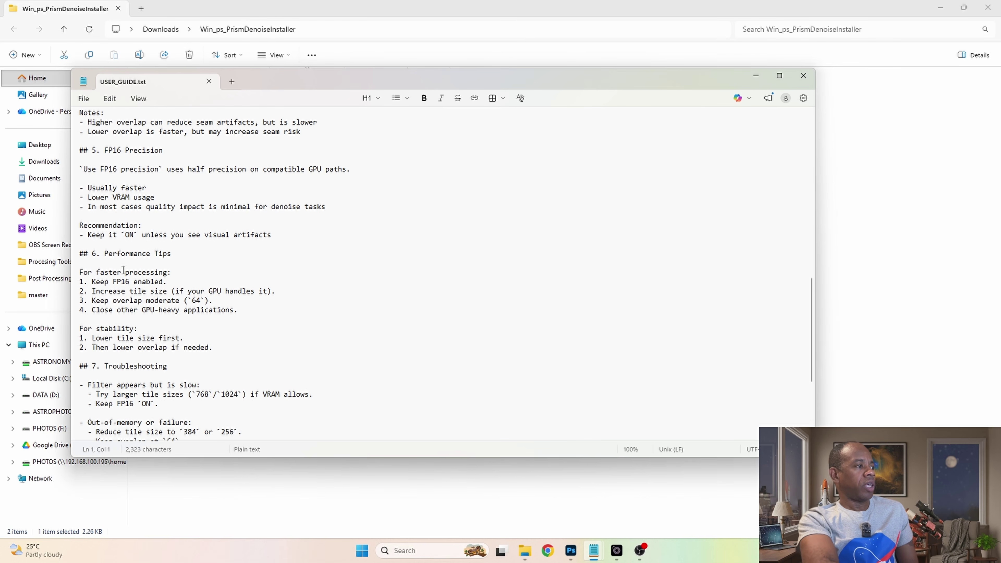
pyautogui.scroll(15, 148, 331)
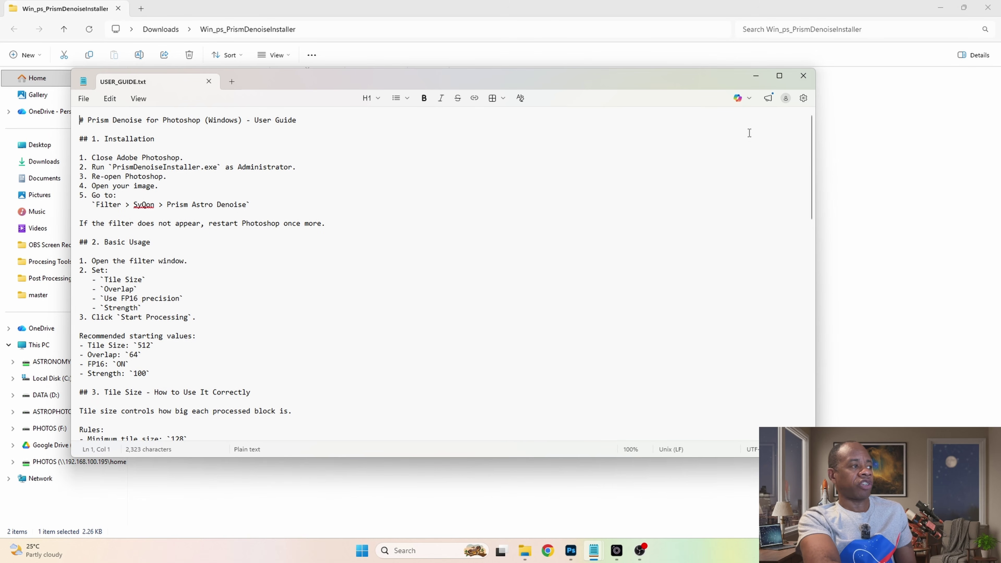
pyautogui.click(803, 75)
# - Run PrismDenoiseInstaller, allowing it past the Windows SmartScreen block
pyautogui.click(178, 105)
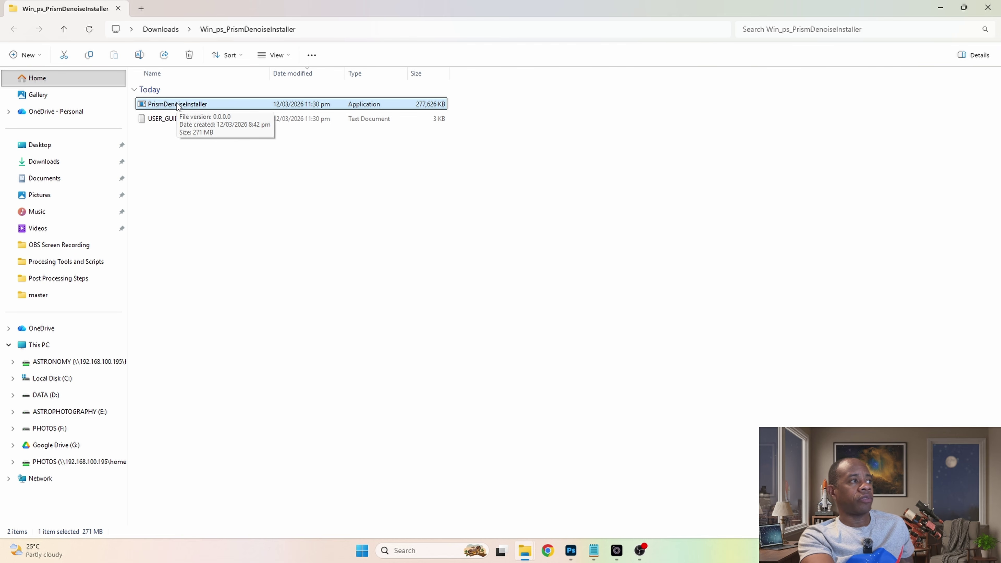
pyautogui.doubleClick(178, 104)
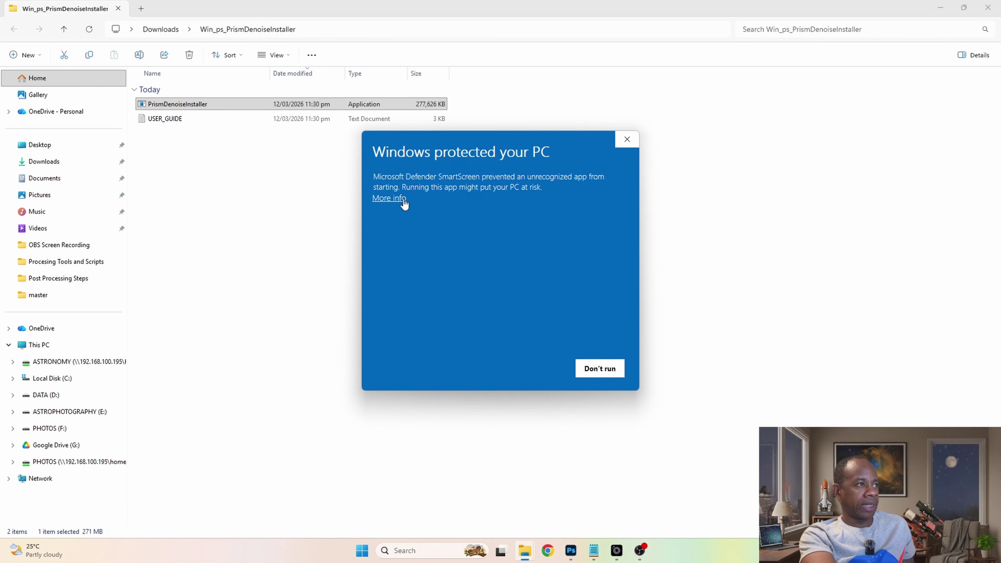
pyautogui.click(390, 198)
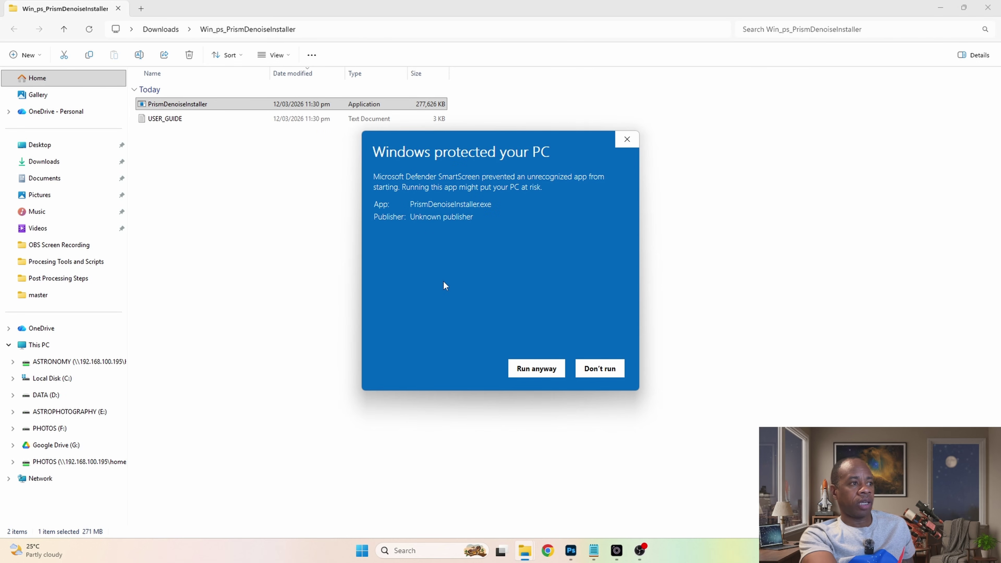
pyautogui.click(535, 368)
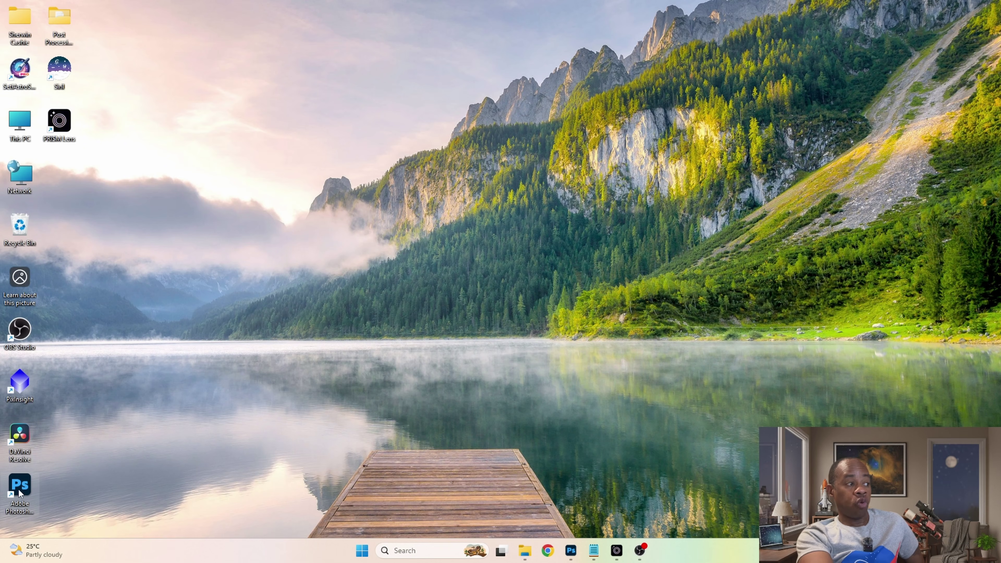
# - Launch Photoshop and open the Ghost of Cassiopeia 16 bit TIF from the SyQon Prism folder
pyautogui.doubleClick(23, 481)
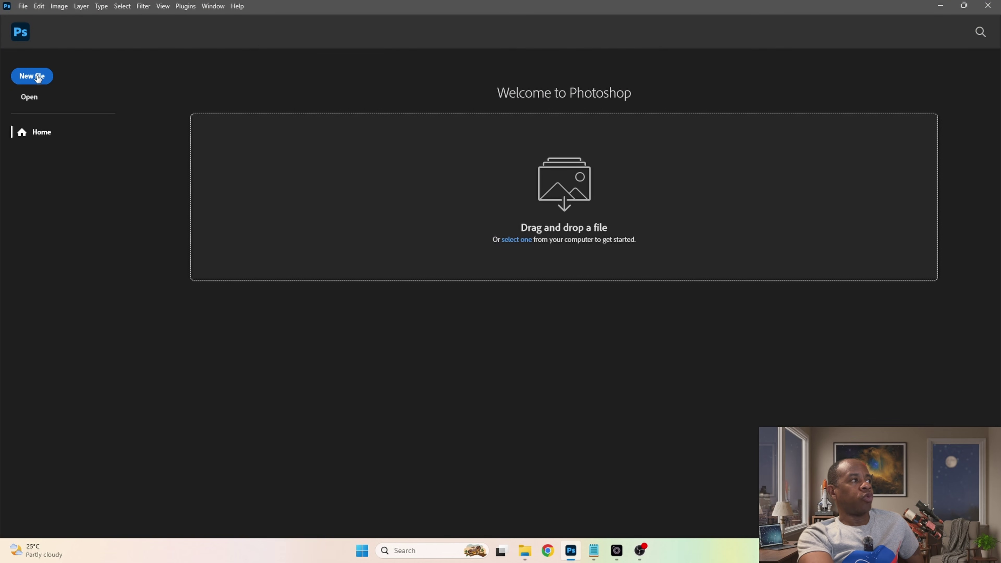
pyautogui.click(29, 97)
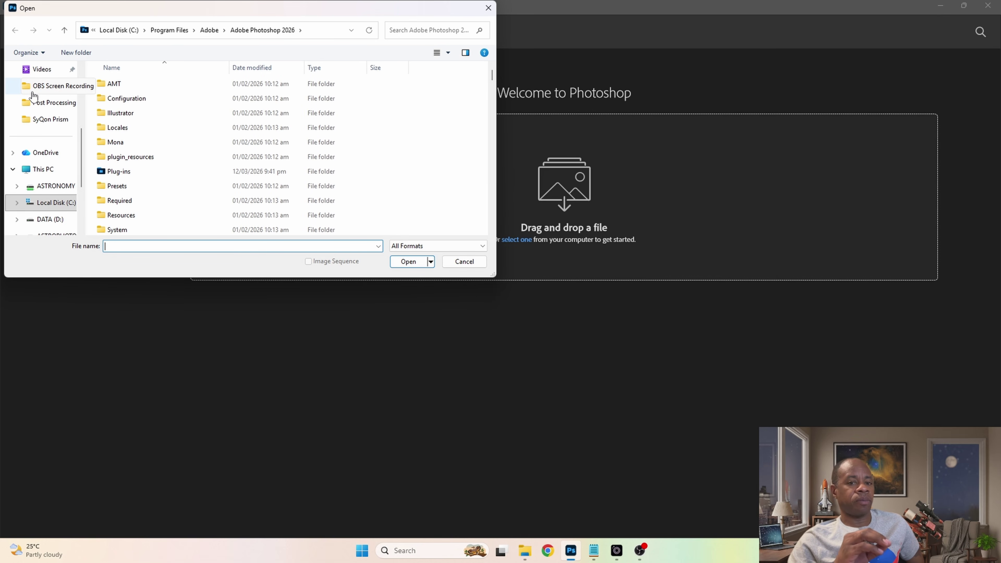
pyautogui.click(26, 120)
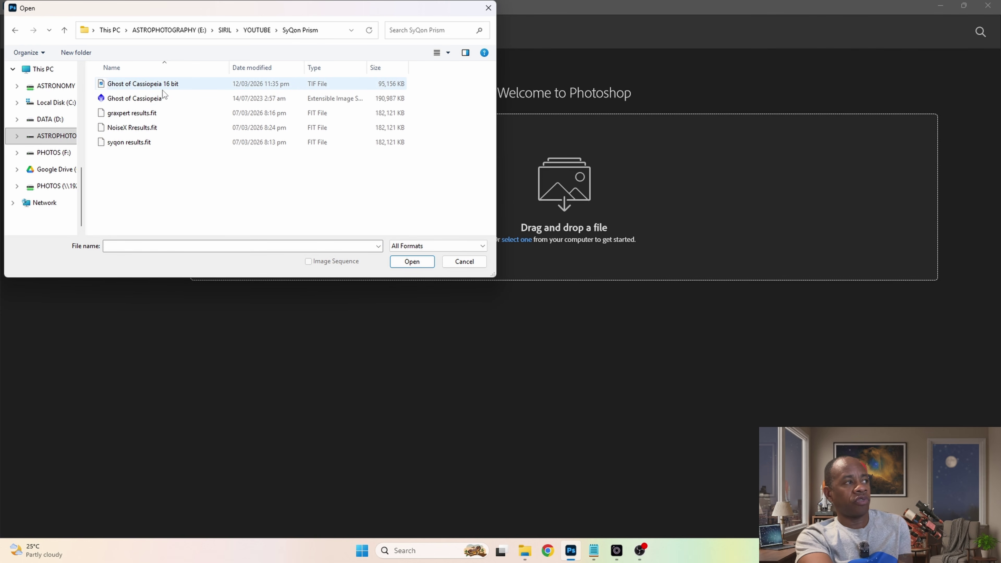
pyautogui.click(143, 84)
pyautogui.doubleClick(142, 85)
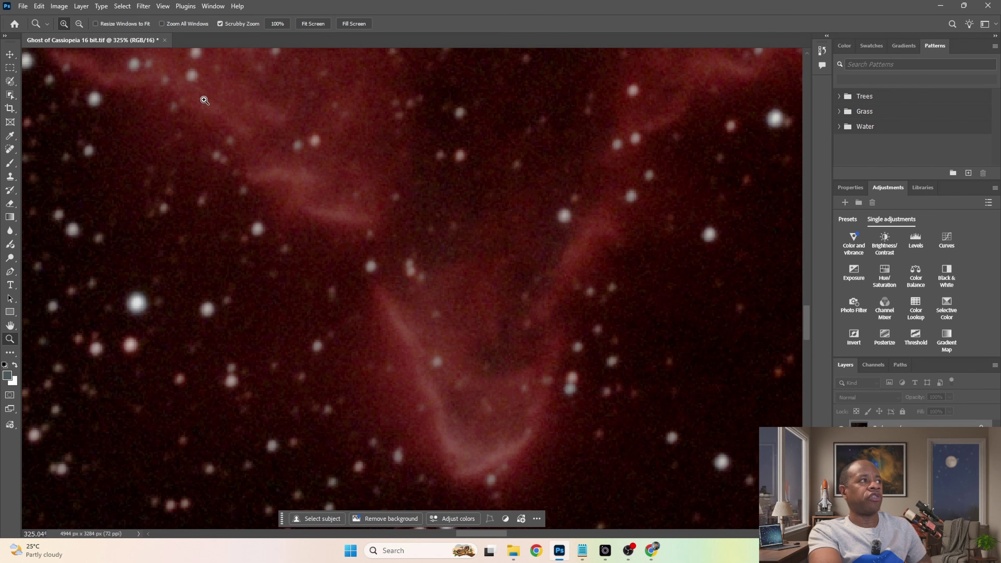
# - Denoise the image with SyQon's Prism Astro Denoise filter at tile size 512 px, overlap 64 px, strength 100% and FP16 precision on
pyautogui.click(143, 6)
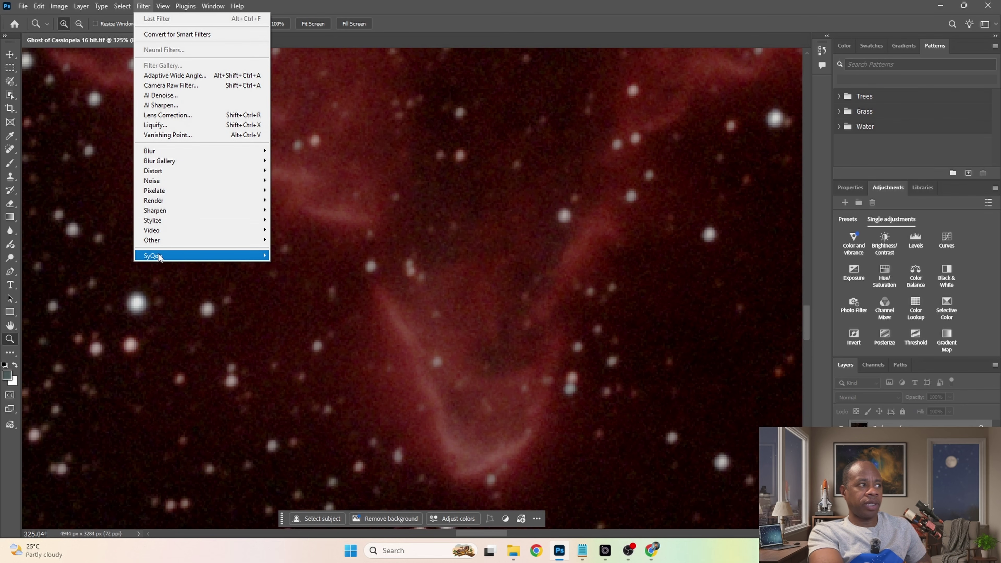
pyautogui.moveTo(159, 256)
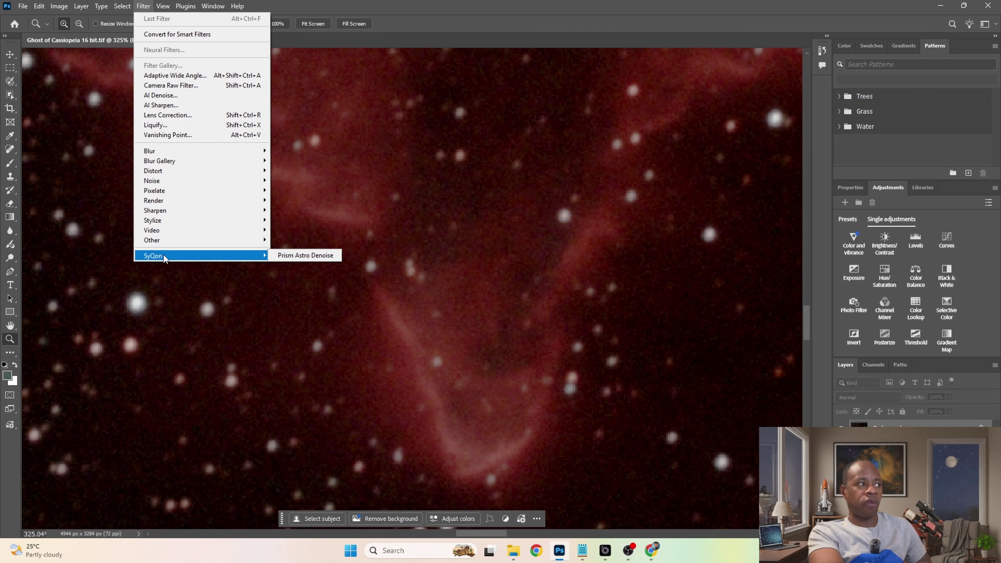
pyautogui.click(308, 255)
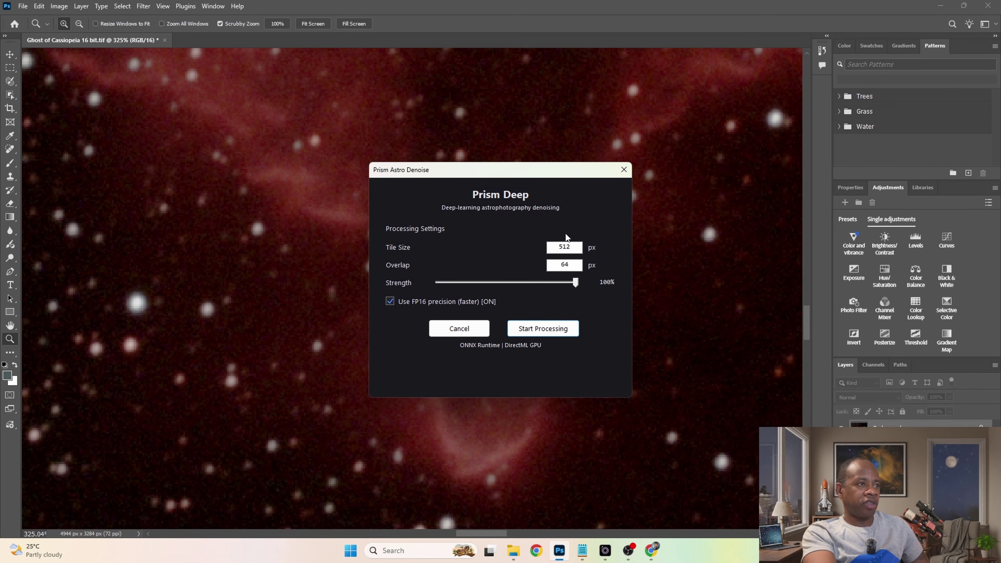
pyautogui.click(549, 330)
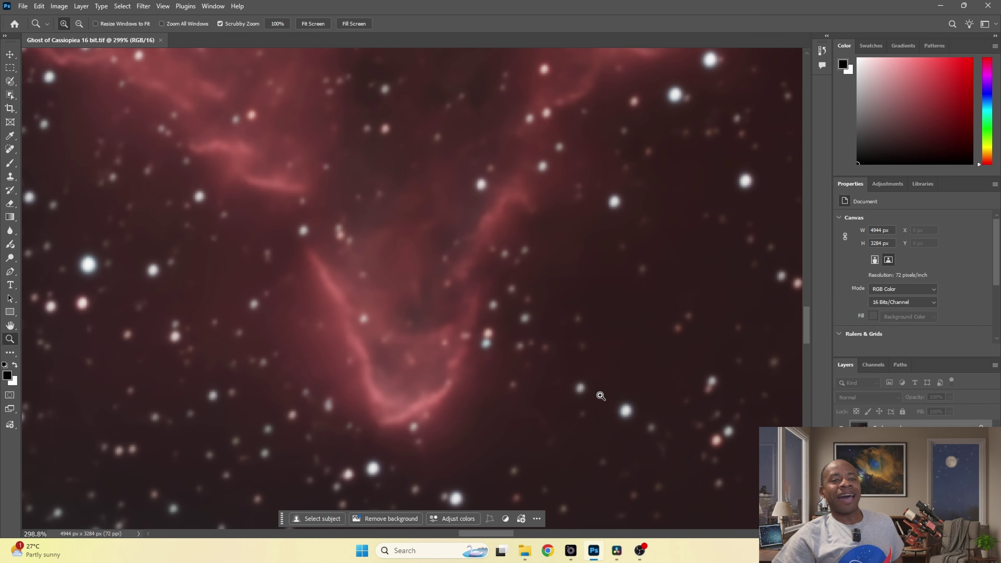